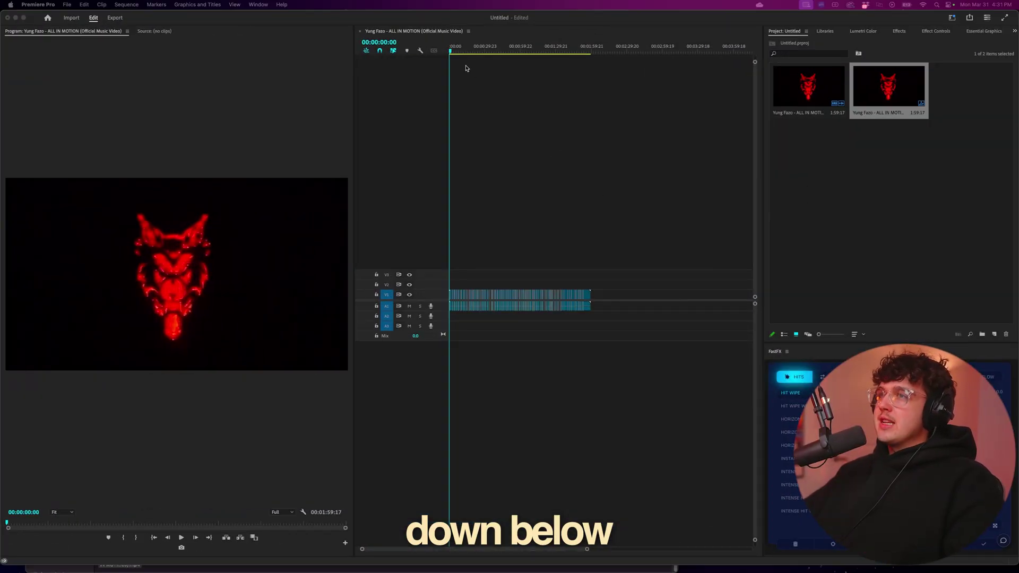
# Step: Scrub through and play the music video's neon city shots, toggling the maximized Program Monitor preview
pyautogui.click(452, 52)
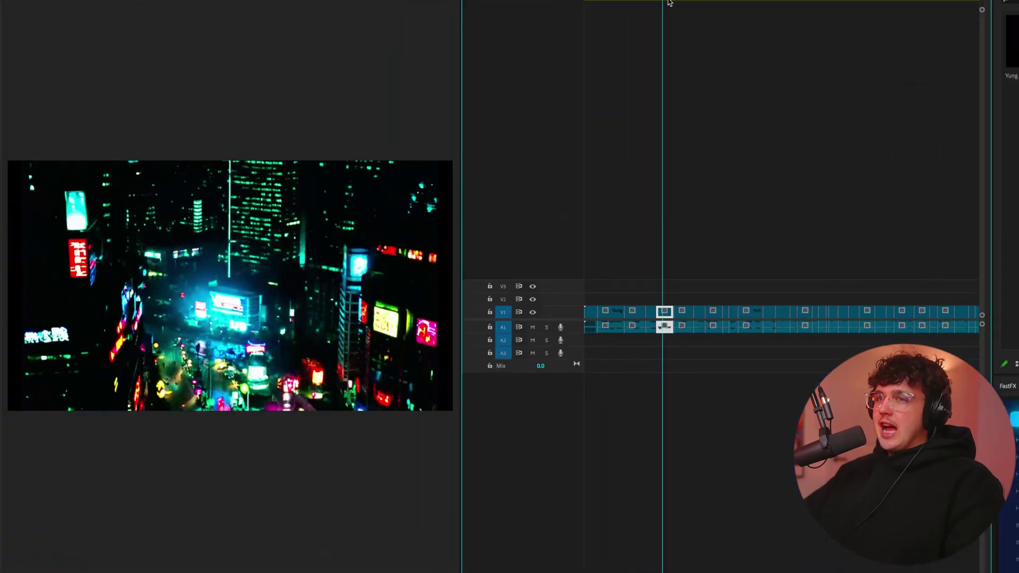
pyautogui.moveTo(599, 3); pyautogui.dragTo(670, 4)
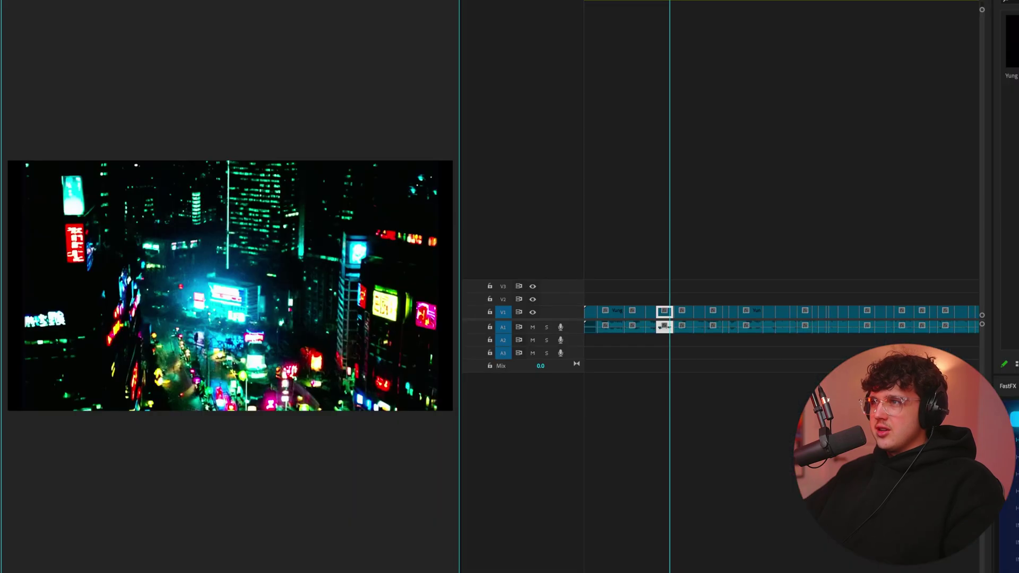
pyautogui.moveTo(695, 2); pyautogui.dragTo(648, 8)
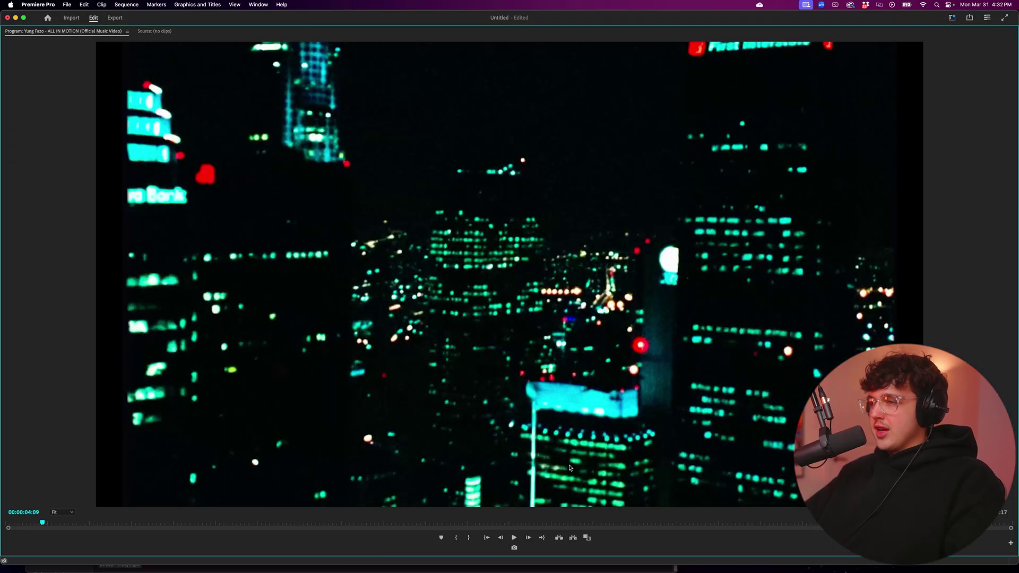
pyautogui.press('space')
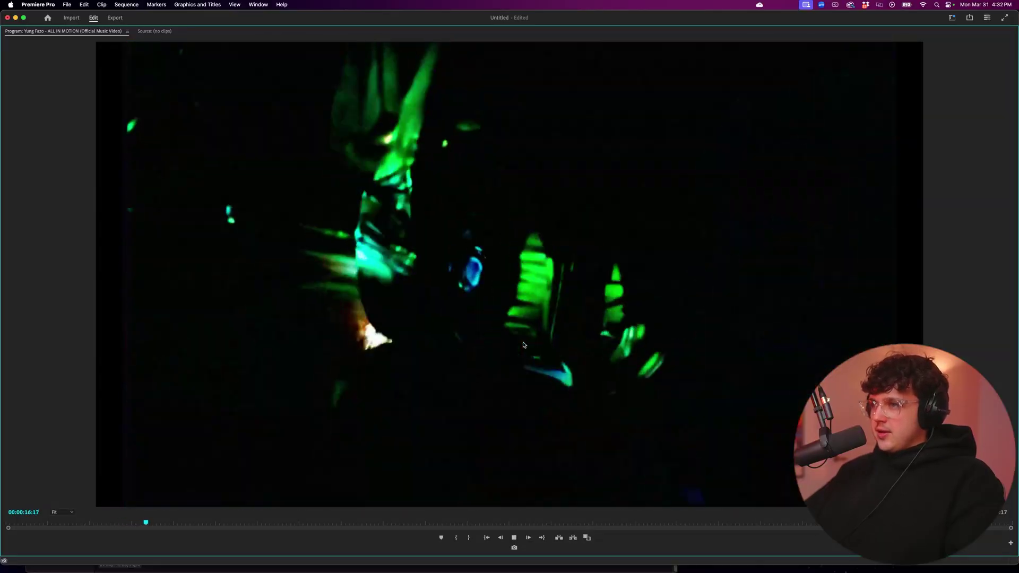
pyautogui.press('`')
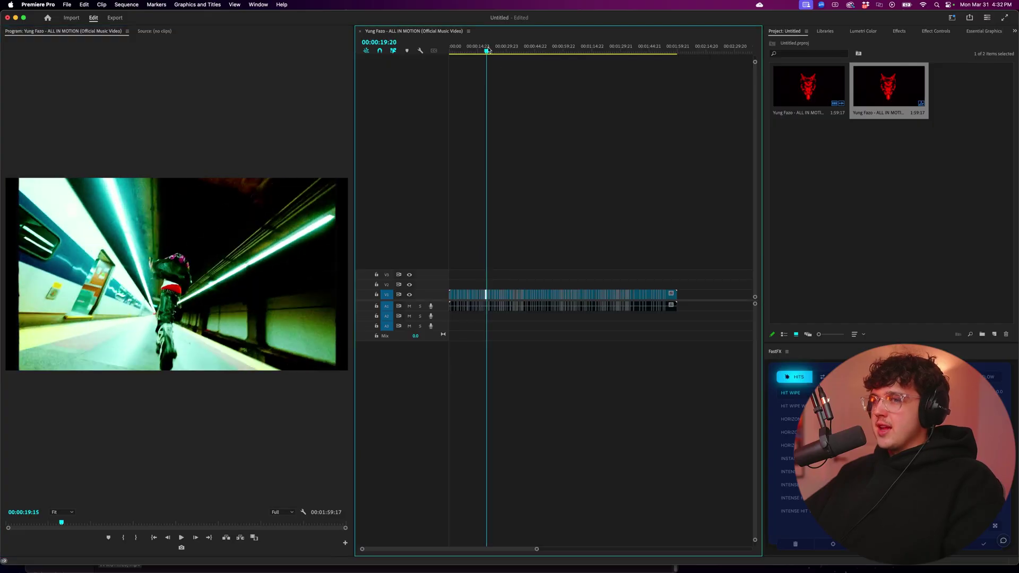
pyautogui.click(494, 50)
pyautogui.press('`')
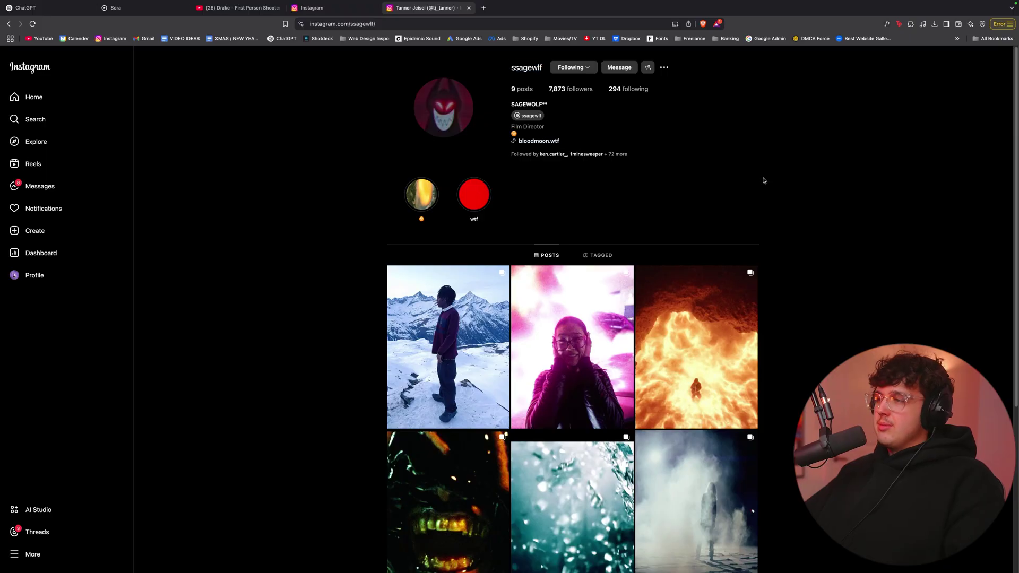
# Step: Switch from the director's Instagram profile to the blank ChatGPT chat
pyautogui.click(43, 8)
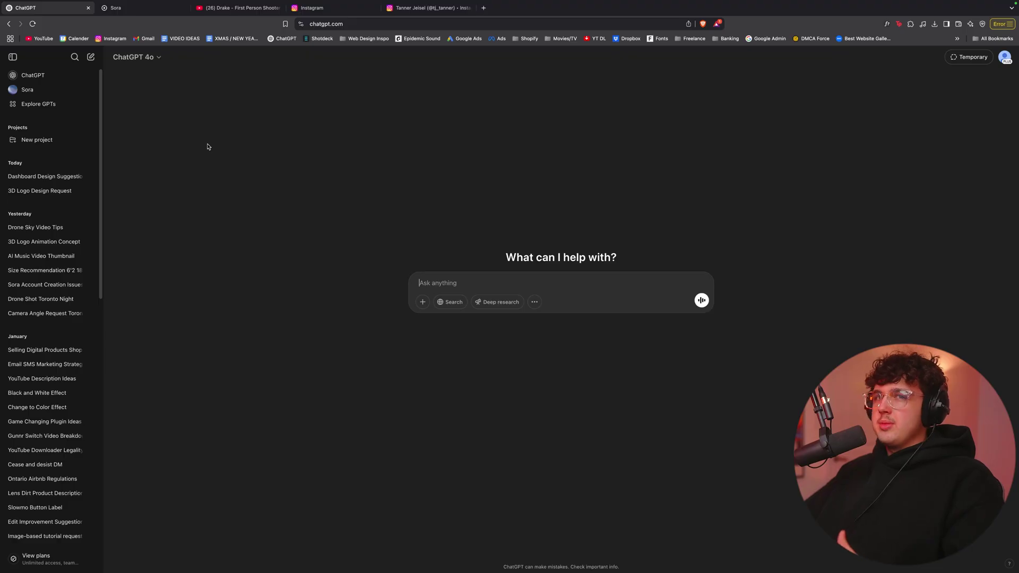
# Step: In Sora, preview the Toronto Night Flight clip and return to the library
pyautogui.click(116, 8)
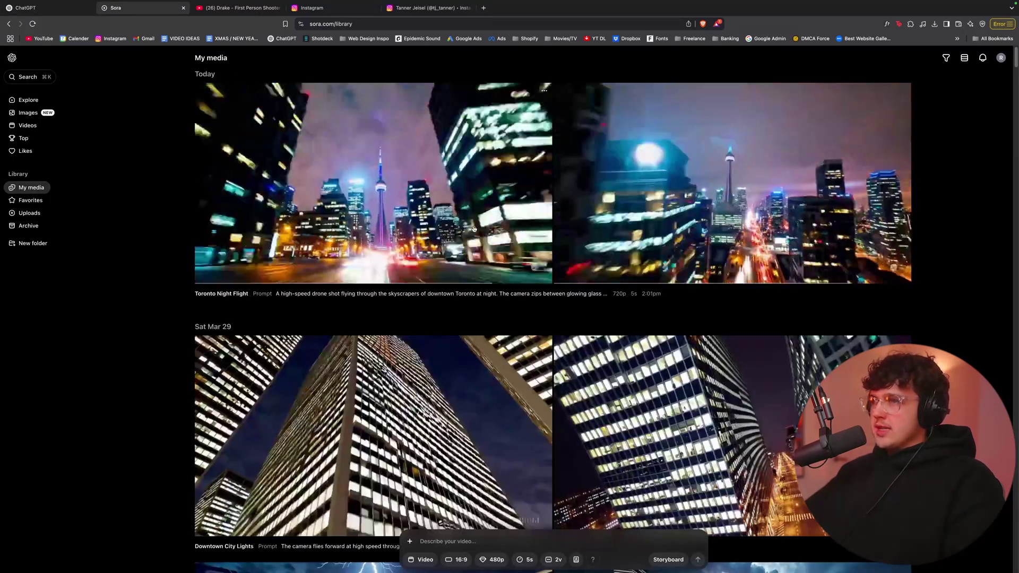
pyautogui.click(617, 212)
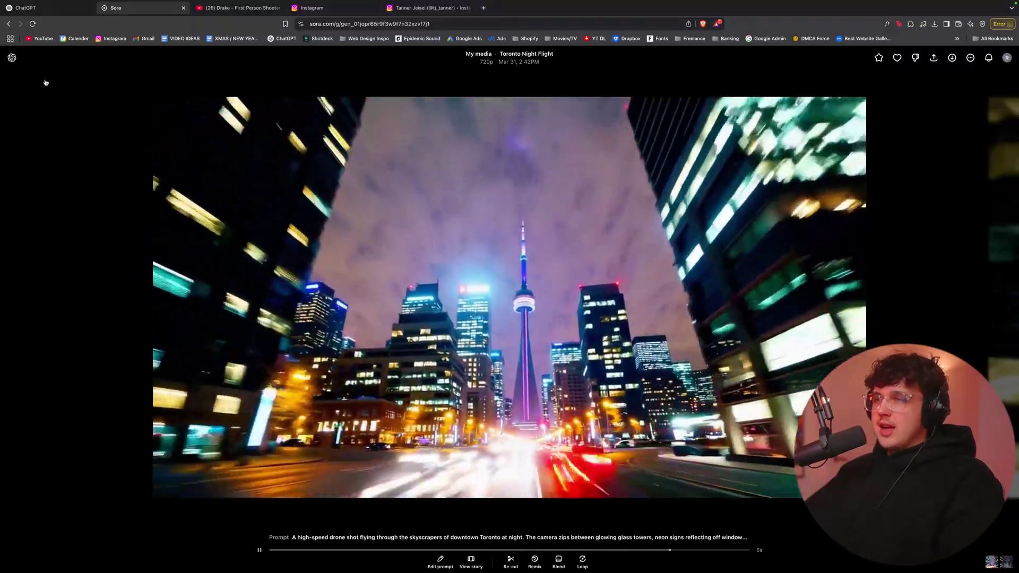
pyautogui.click(46, 82)
# Step: Scroll down through the My media library of AI city and car clips and back up
pyautogui.scroll(-2, 692, 354)
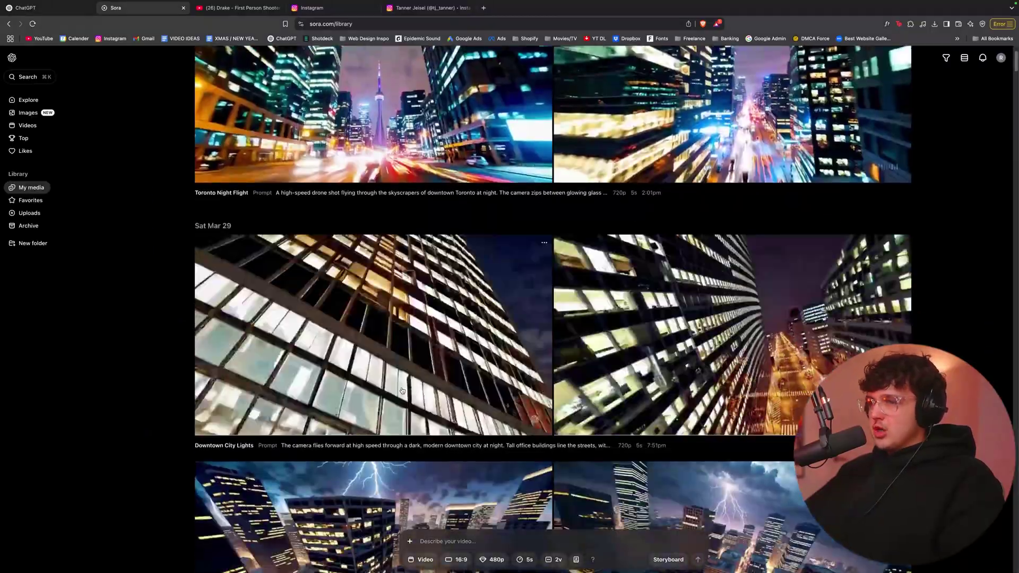
pyautogui.scroll(-10, 691, 354)
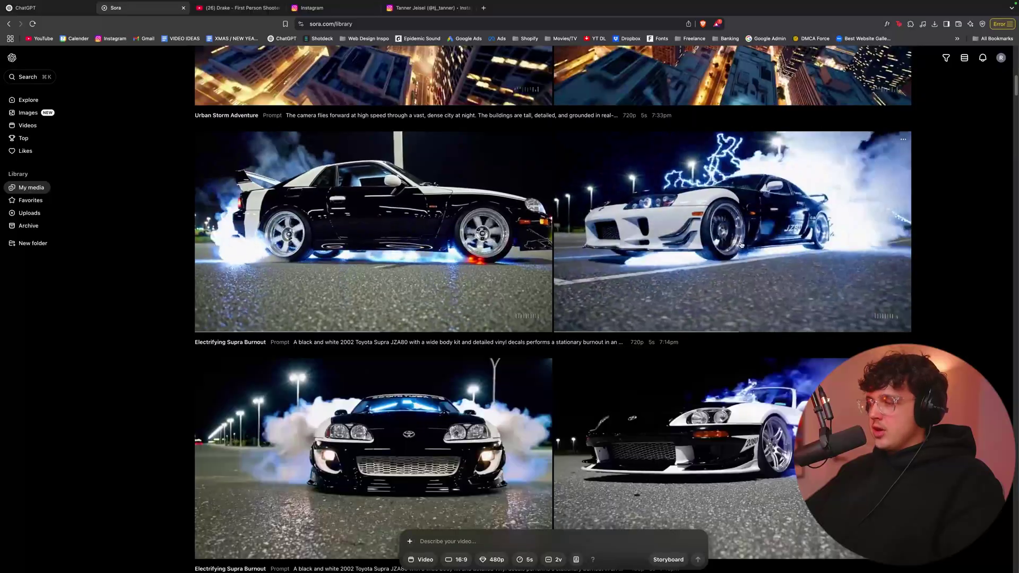
pyautogui.scroll(-10, 301, 276)
pyautogui.scroll(-8, 653, 225)
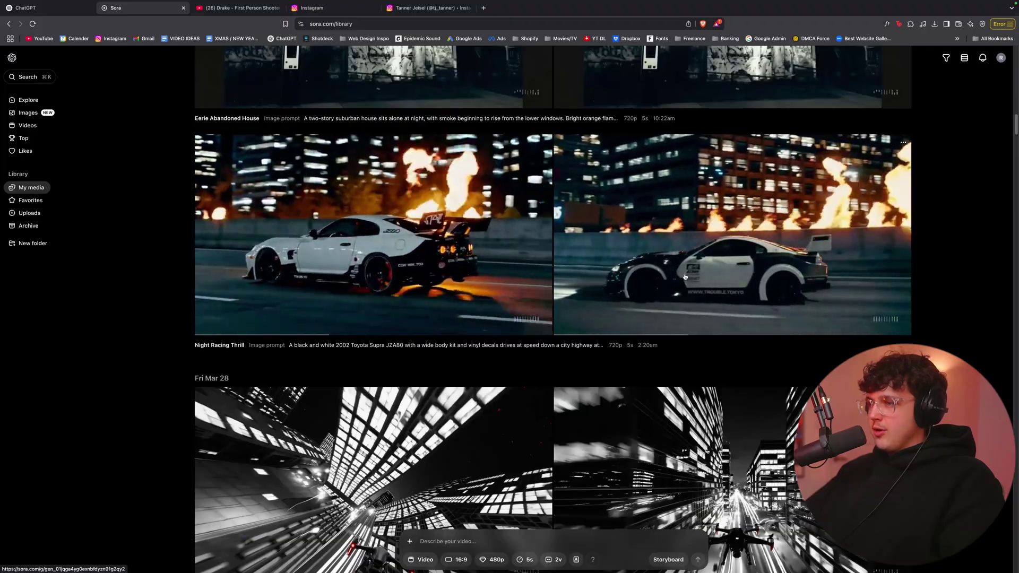
pyautogui.scroll(-10, 415, 234)
pyautogui.scroll(-15, 414, 234)
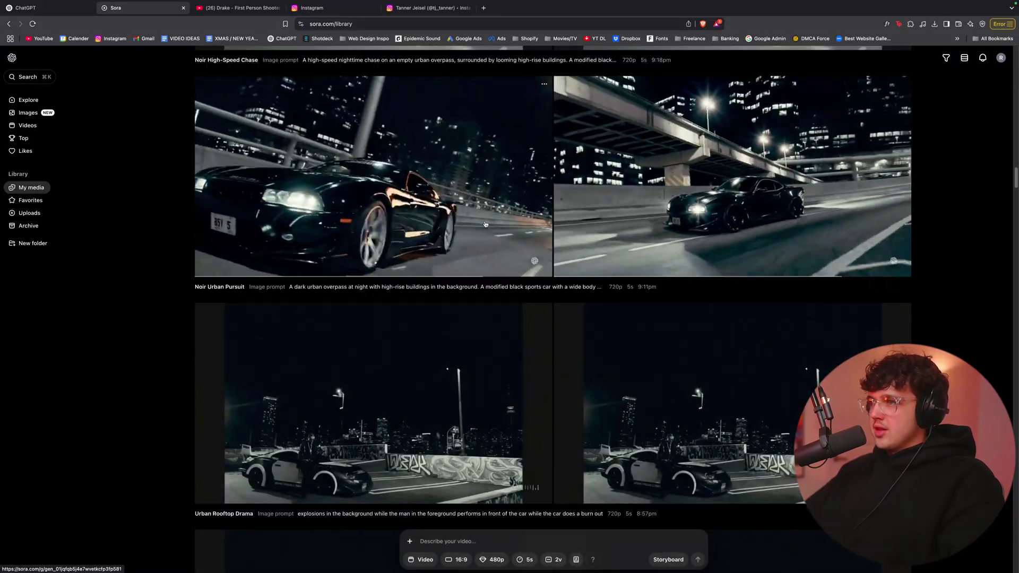
pyautogui.scroll(-4, 663, 232)
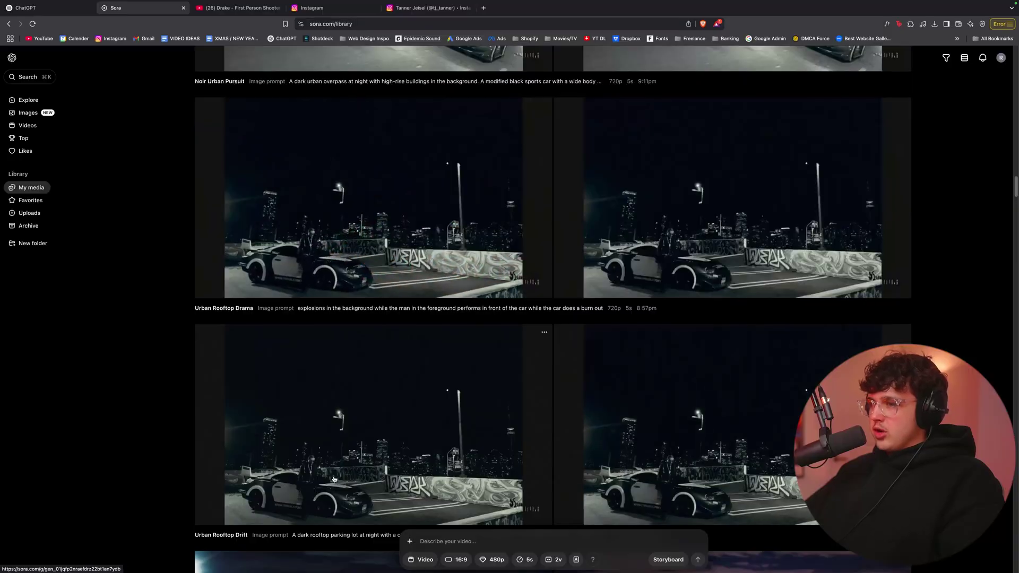
pyautogui.scroll(20, 334, 479)
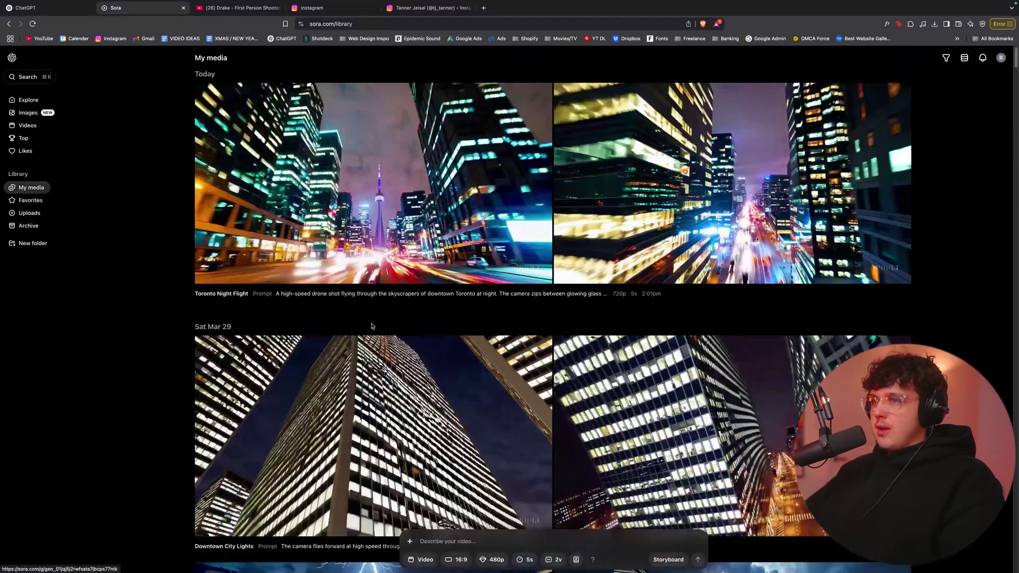
# Step: Copy the full Toronto Night Flight drone prompt text from its prompt editor
pyautogui.click(262, 277)
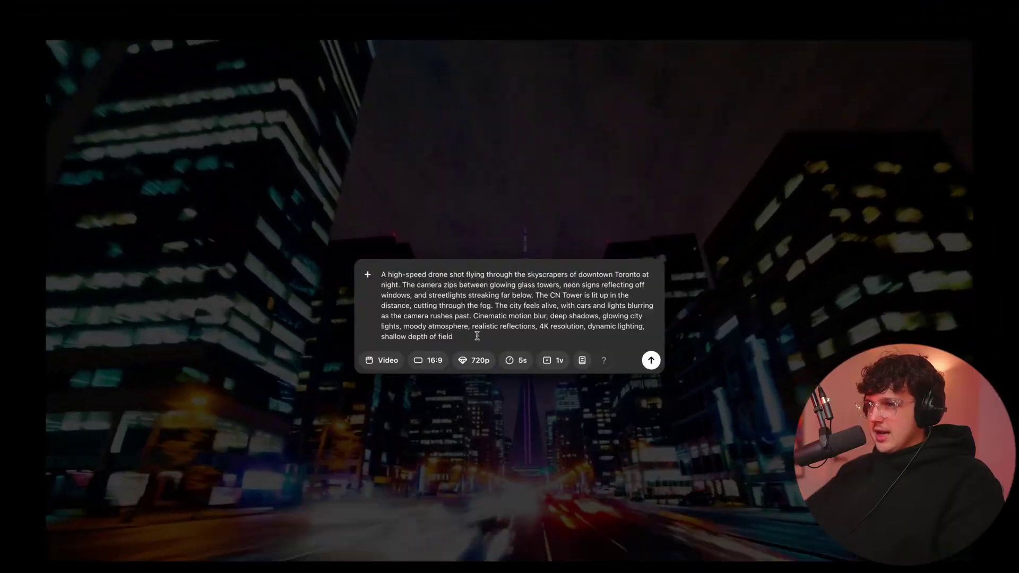
pyautogui.moveTo(381, 274); pyautogui.dragTo(464, 337)
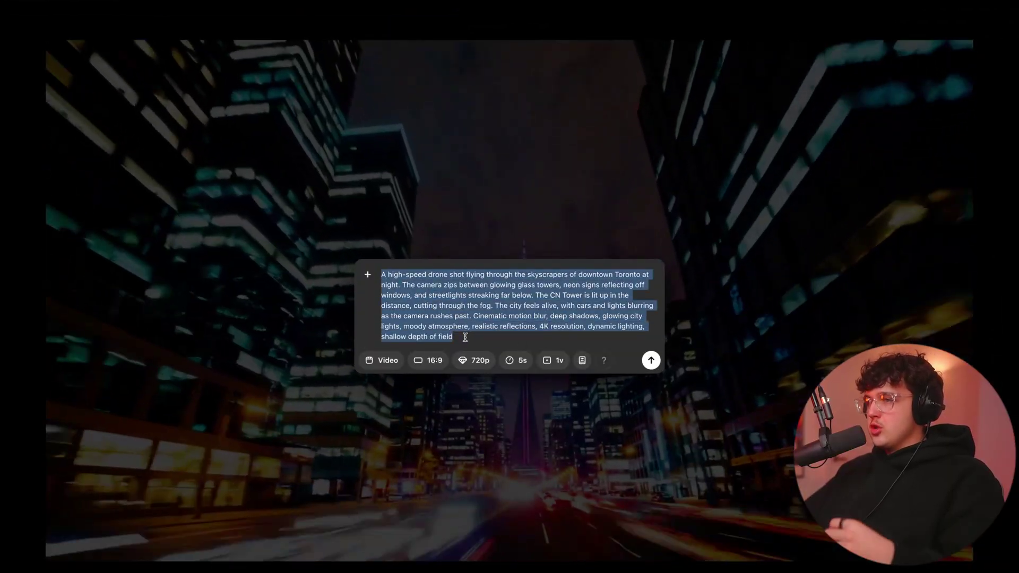
pyautogui.click(465, 337)
pyautogui.press('super+a')
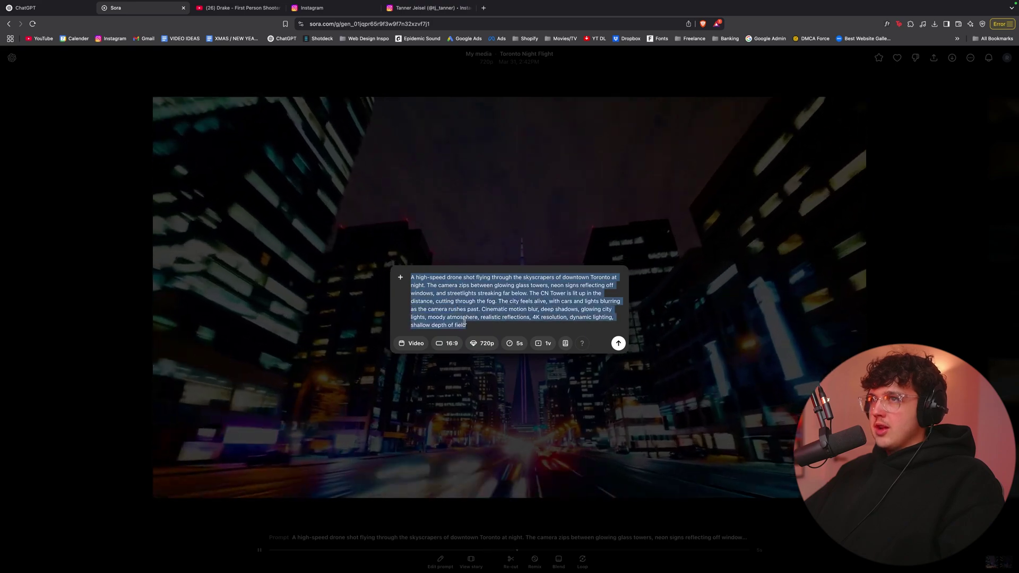
pyautogui.press('super+c')
pyautogui.hotkey('ctrl', 'shift', 'Tab')
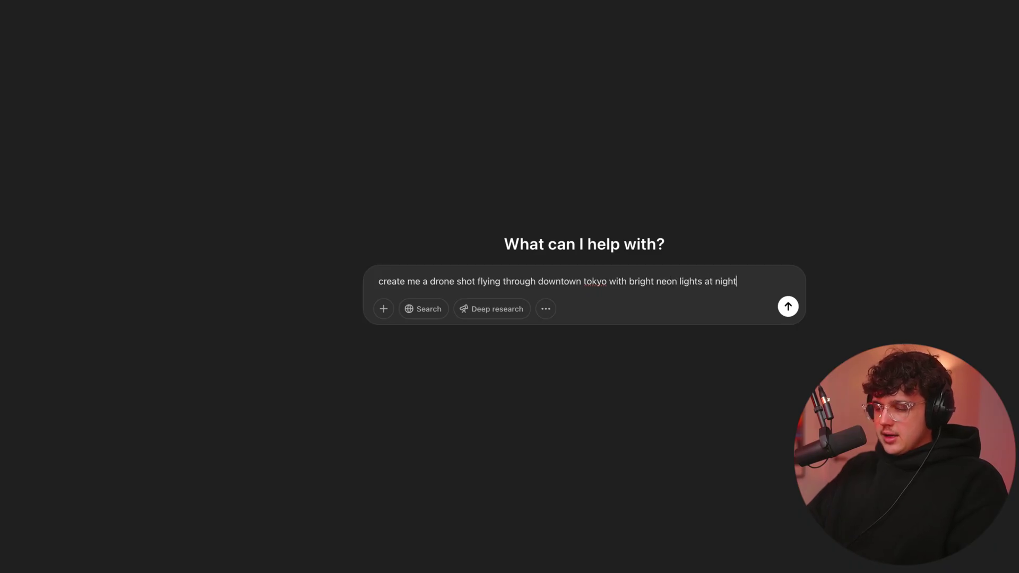
# Step: Write the Tokyo neon drone-shot request, asking ChatGPT to make it highly detailed for Sora
pyautogui.write('time')
pyautogui.hotkey('shift', 'Return')
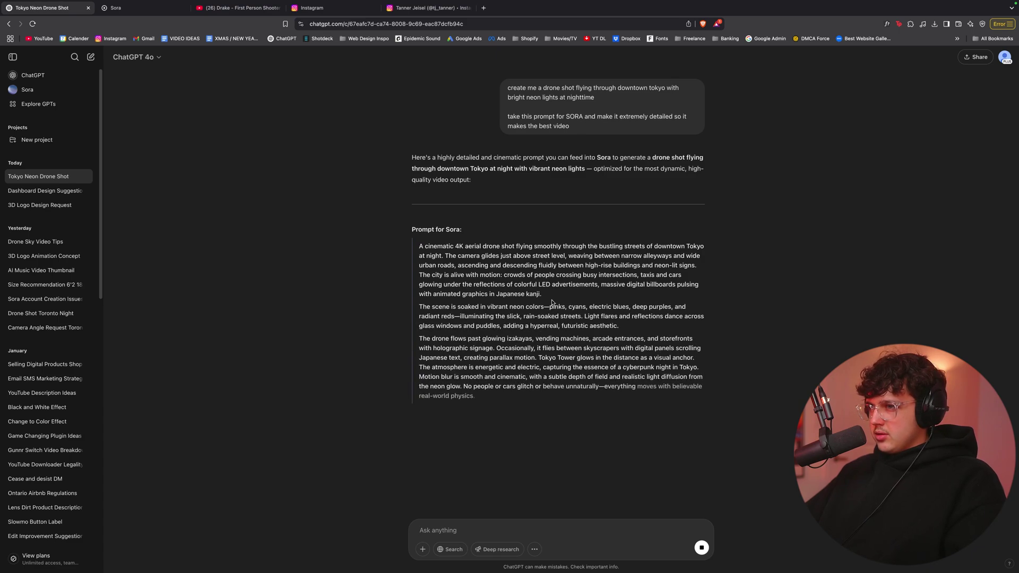
# Step: Request a version starting high among Tokyo skyscrapers and descending to the streets, then select it
pyautogui.moveTo(419, 245); pyautogui.dragTo(660, 416)
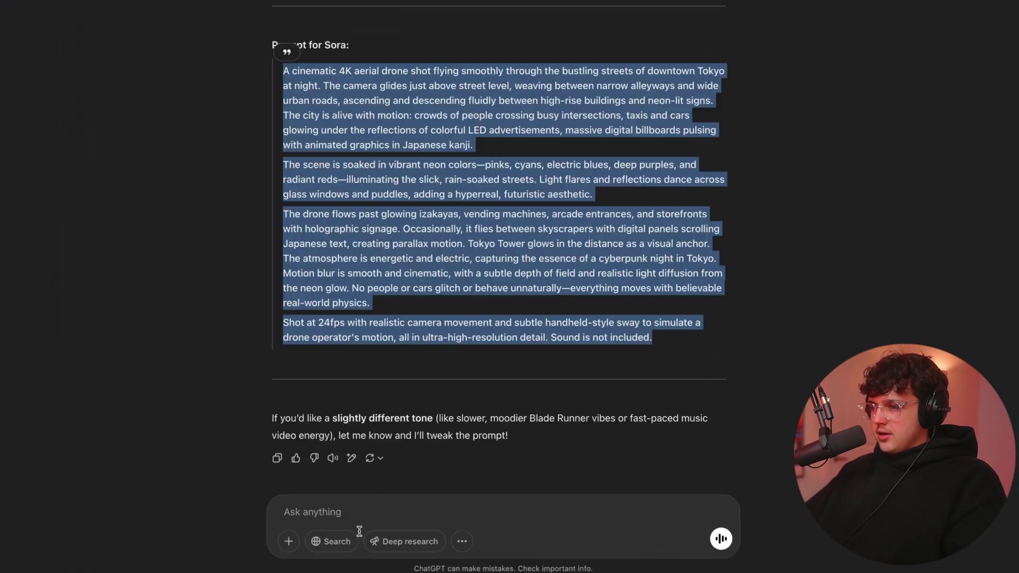
pyautogui.click(467, 532)
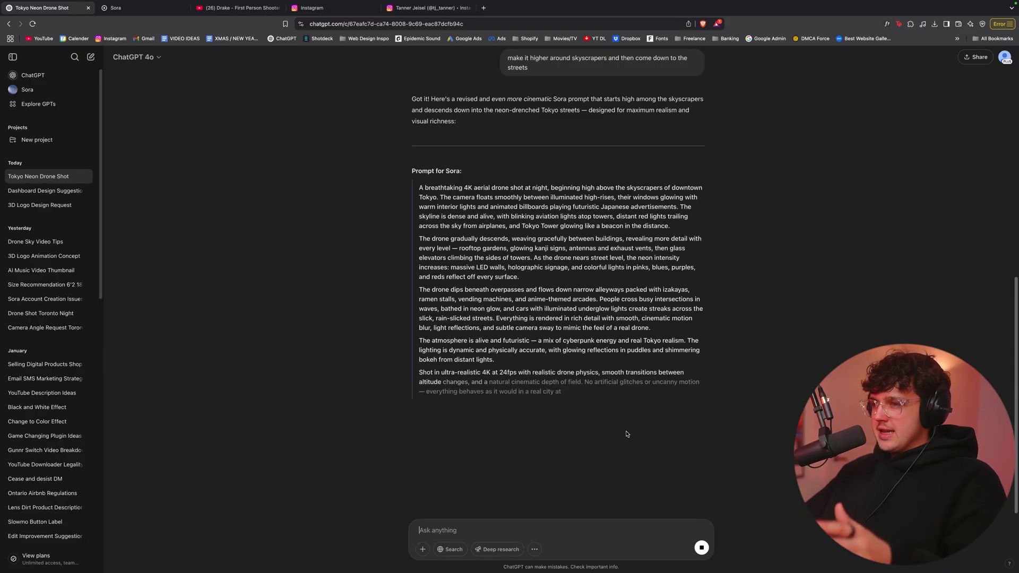
pyautogui.click(701, 547)
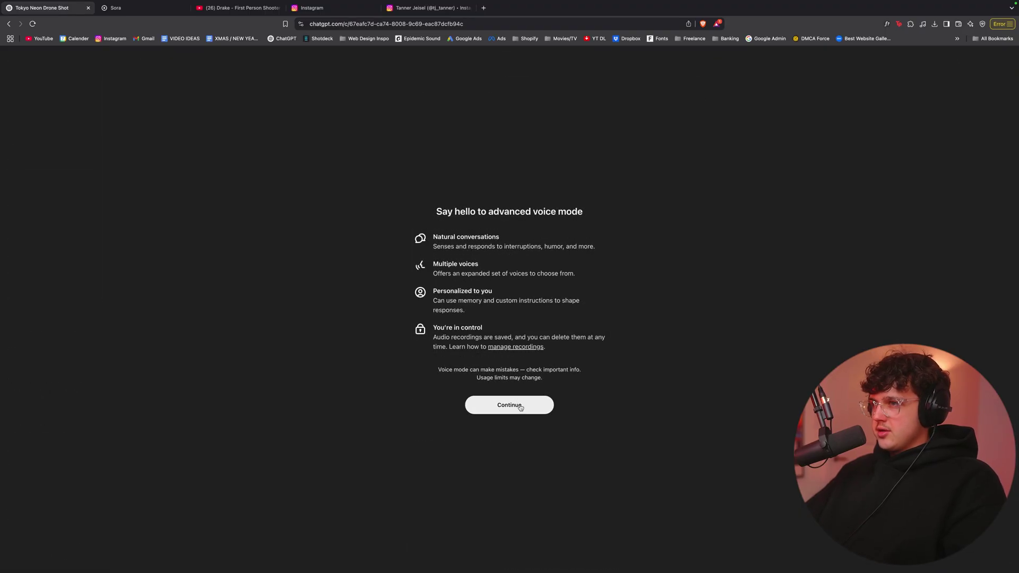
pyautogui.moveTo(419, 188); pyautogui.dragTo(603, 397)
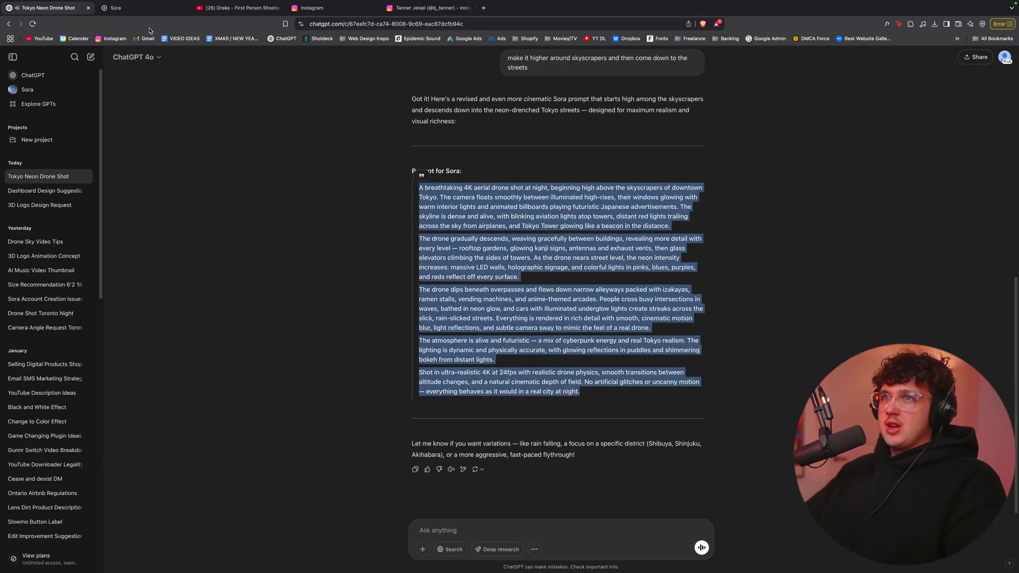
# Step: Generate the Tokyo drone prompt in Sora at 720p, 5 seconds, with 2 variations
pyautogui.click(133, 8)
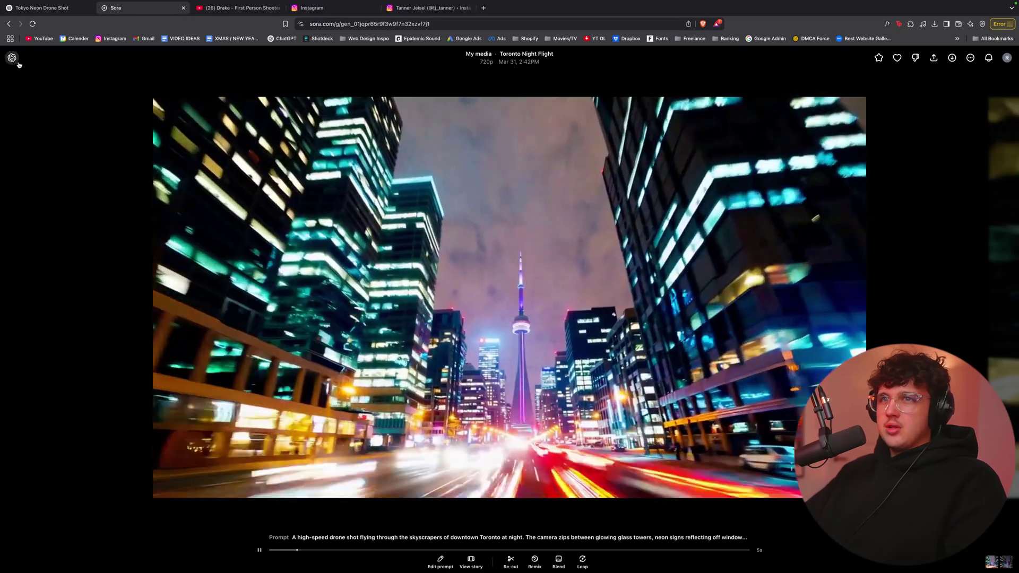
pyautogui.click(12, 58)
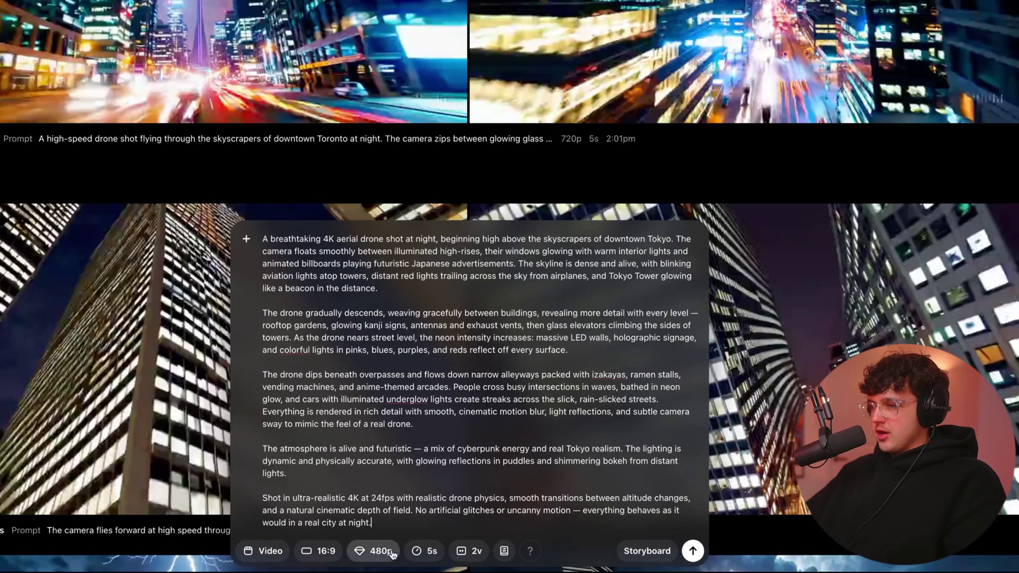
pyautogui.click(392, 555)
pyautogui.click(413, 495)
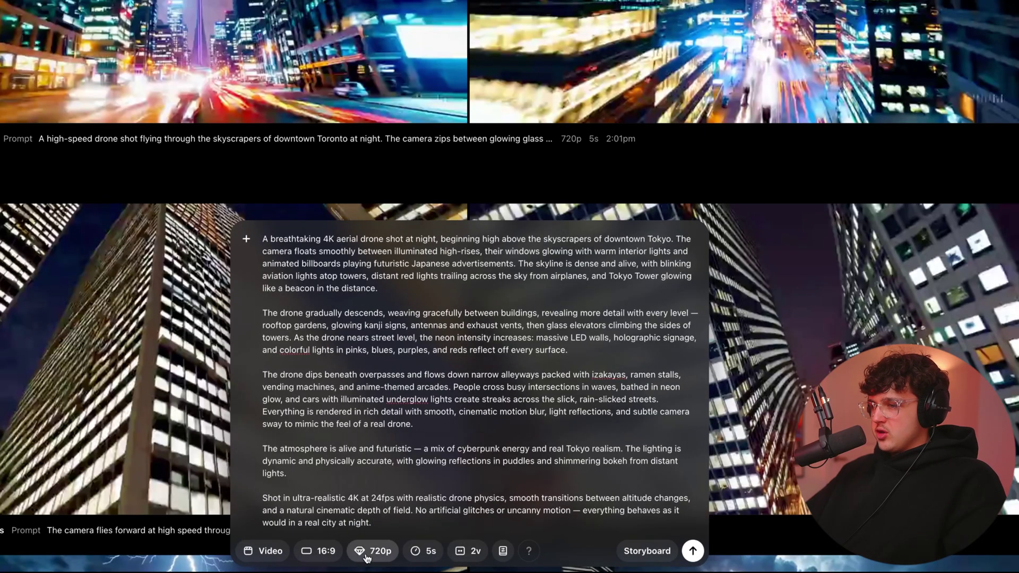
pyautogui.click(430, 555)
pyautogui.click(480, 527)
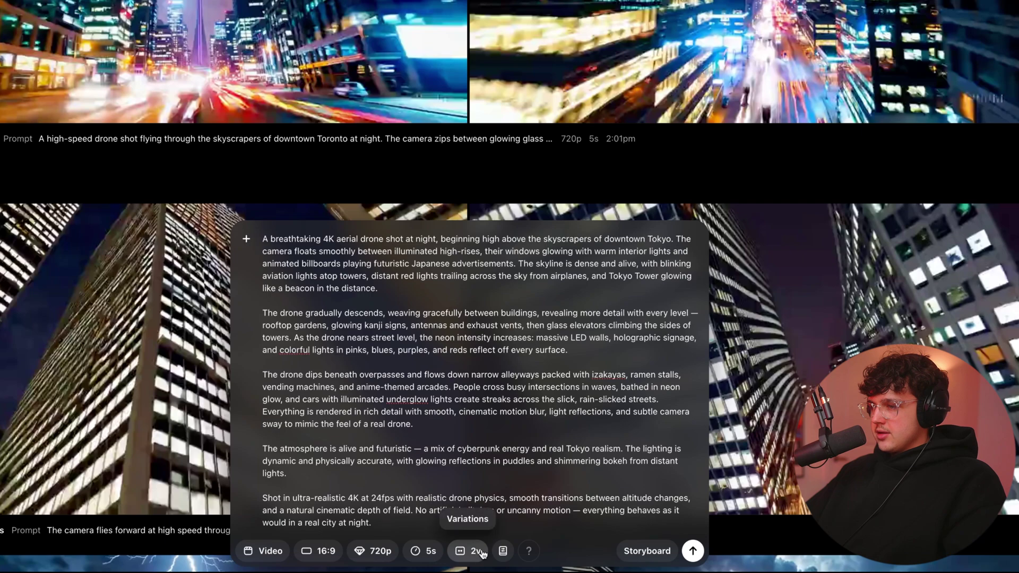
pyautogui.click(482, 553)
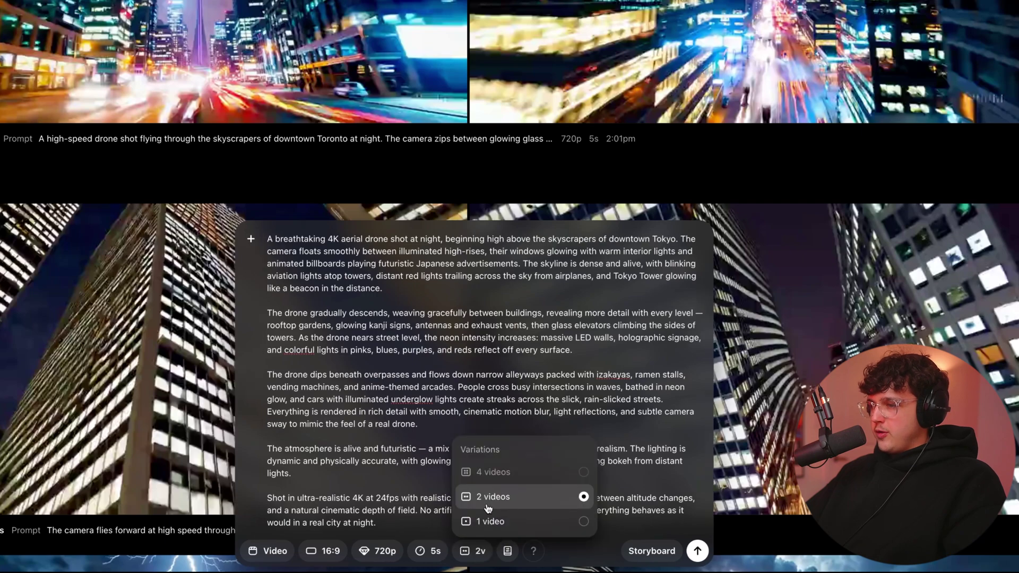
pyautogui.click(515, 497)
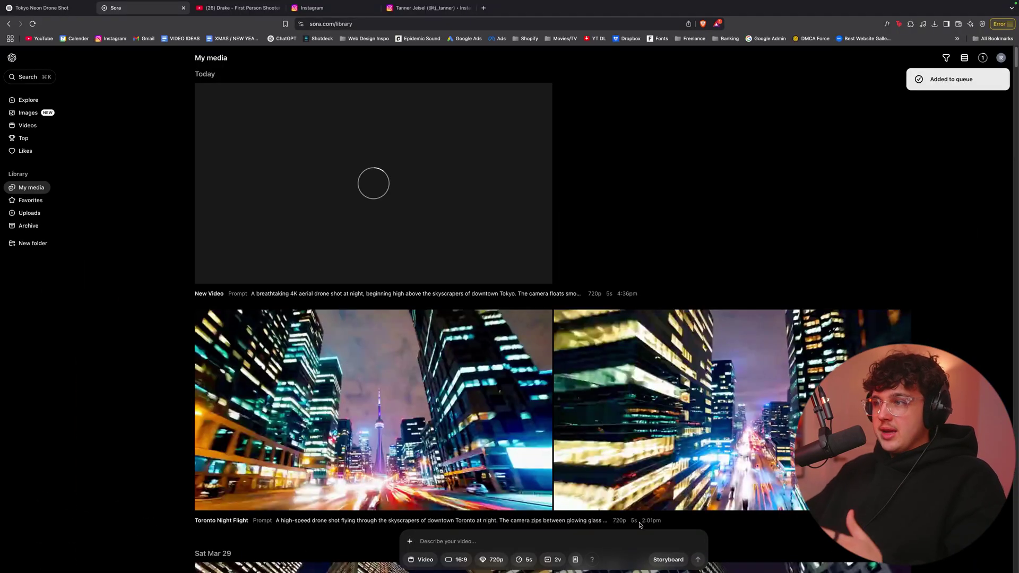
pyautogui.scroll(-20, 641, 526)
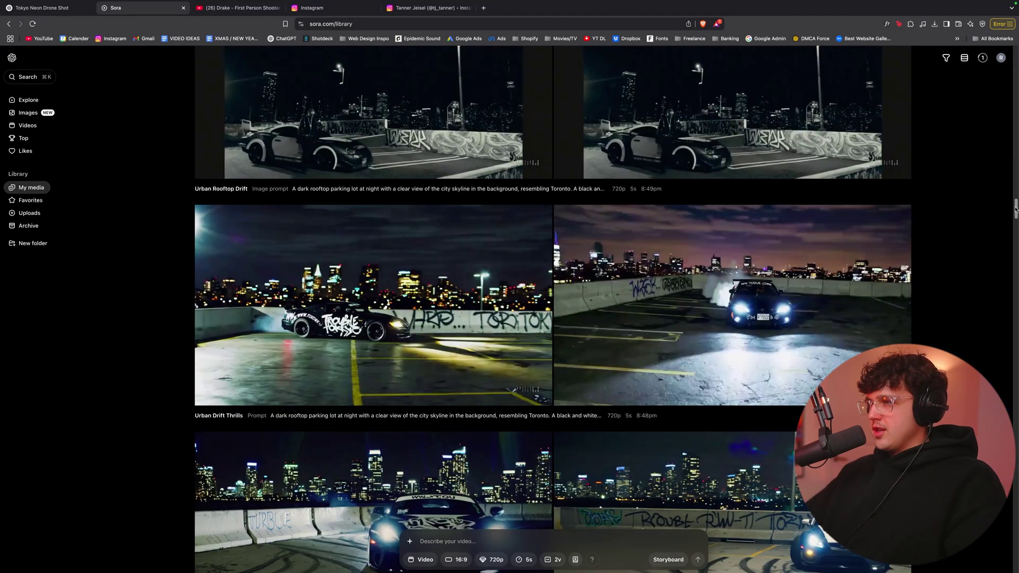
pyautogui.scroll(-10, 703, 247)
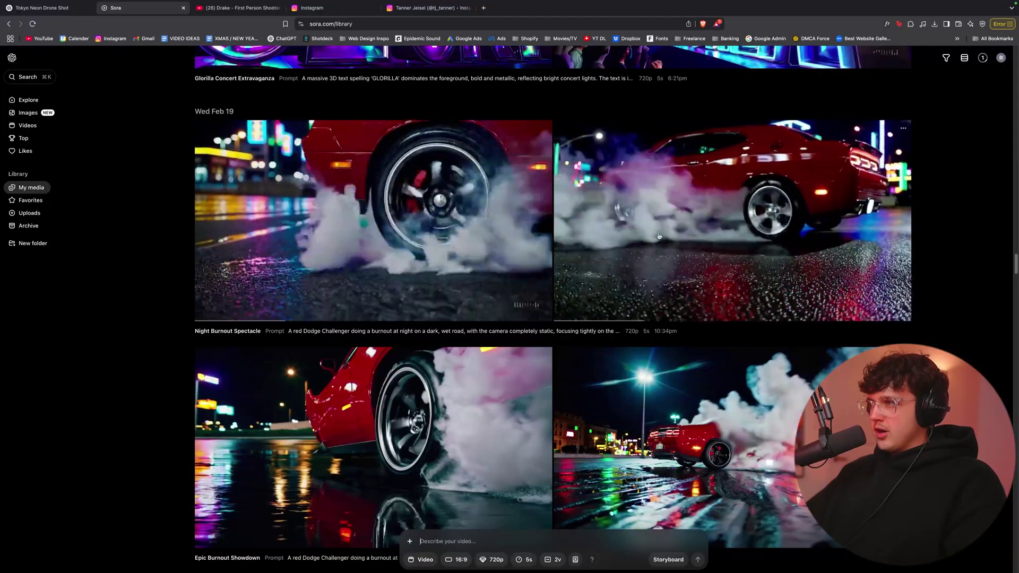
pyautogui.click(718, 234)
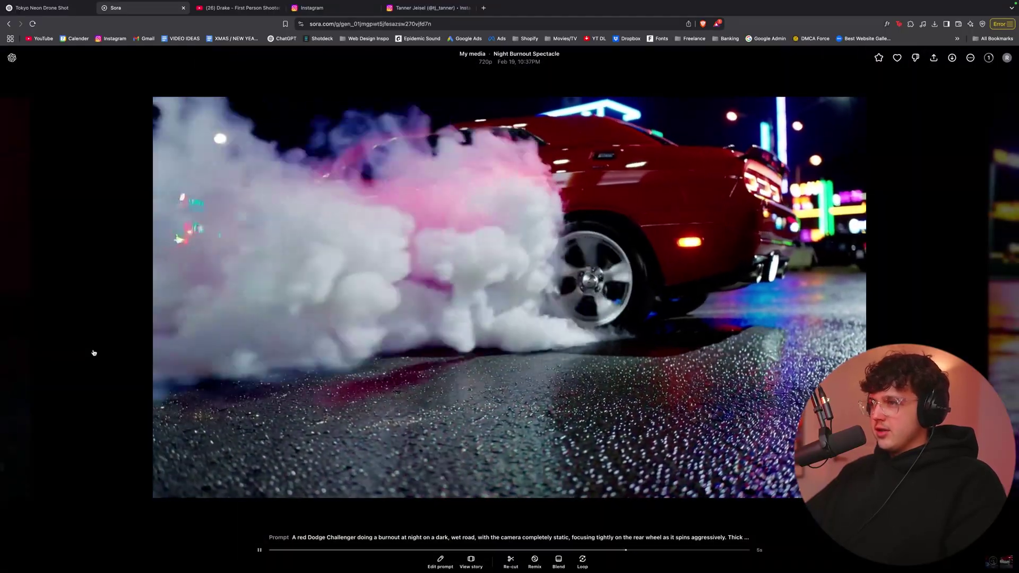
pyautogui.click(93, 353)
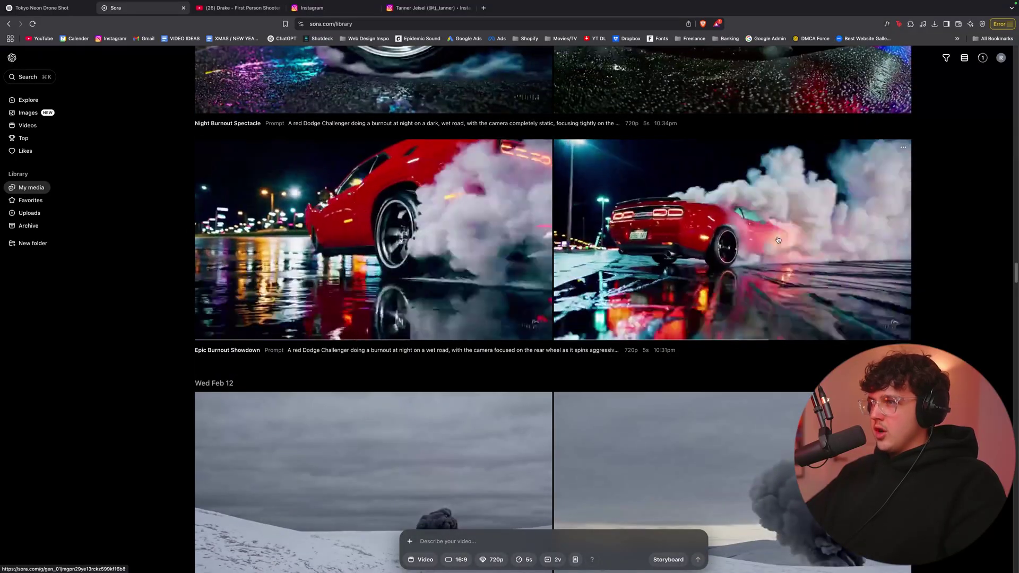
pyautogui.scroll(-5, 693, 239)
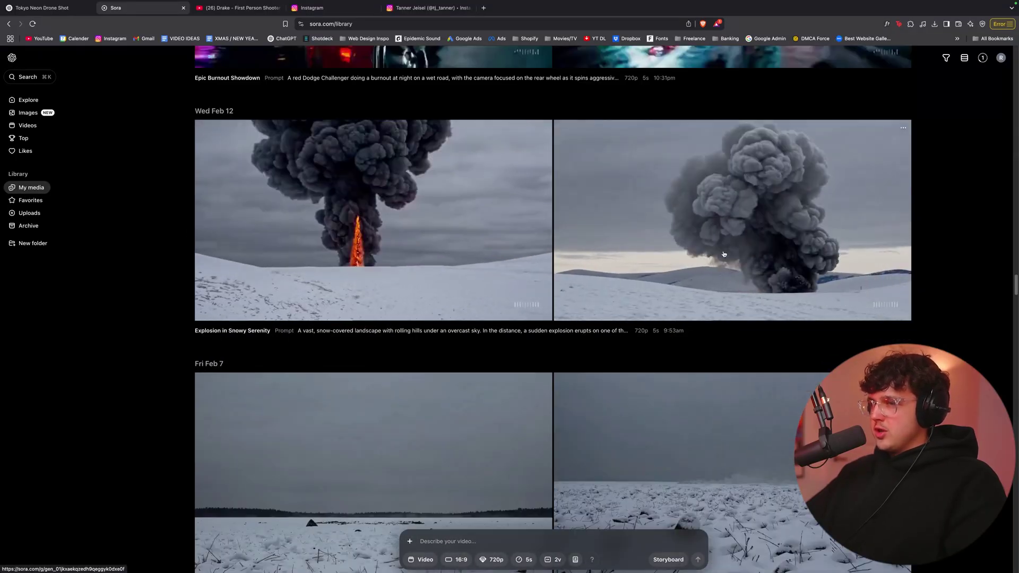
pyautogui.click(495, 256)
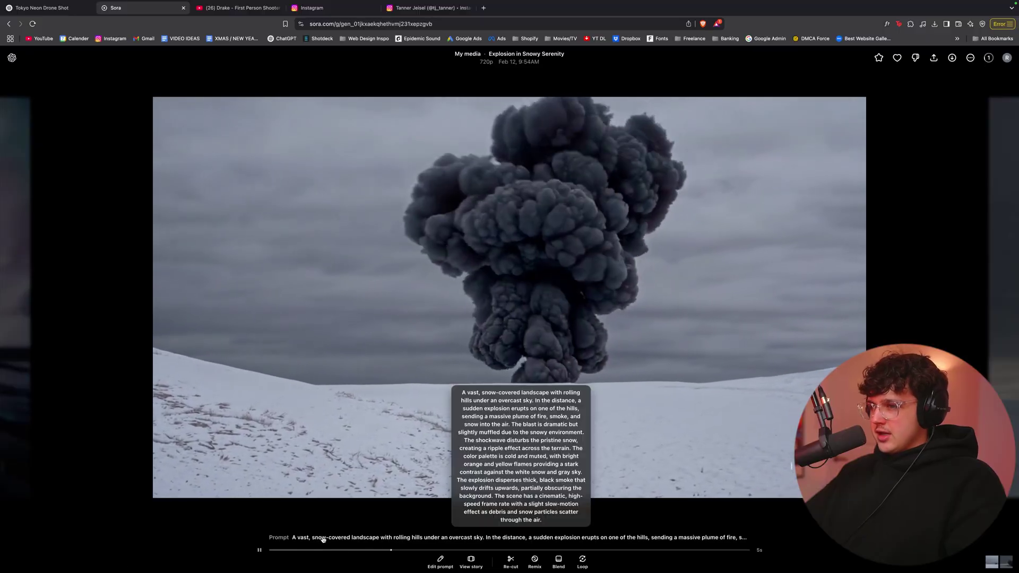
pyautogui.click(409, 529)
pyautogui.tripleClick(462, 341)
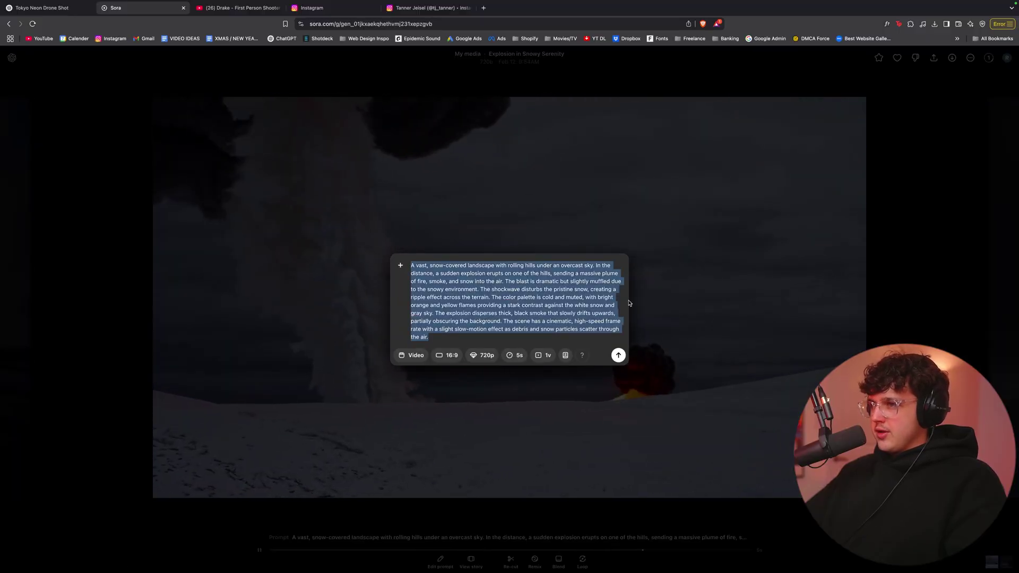
pyautogui.click(316, 341)
pyautogui.click(104, 312)
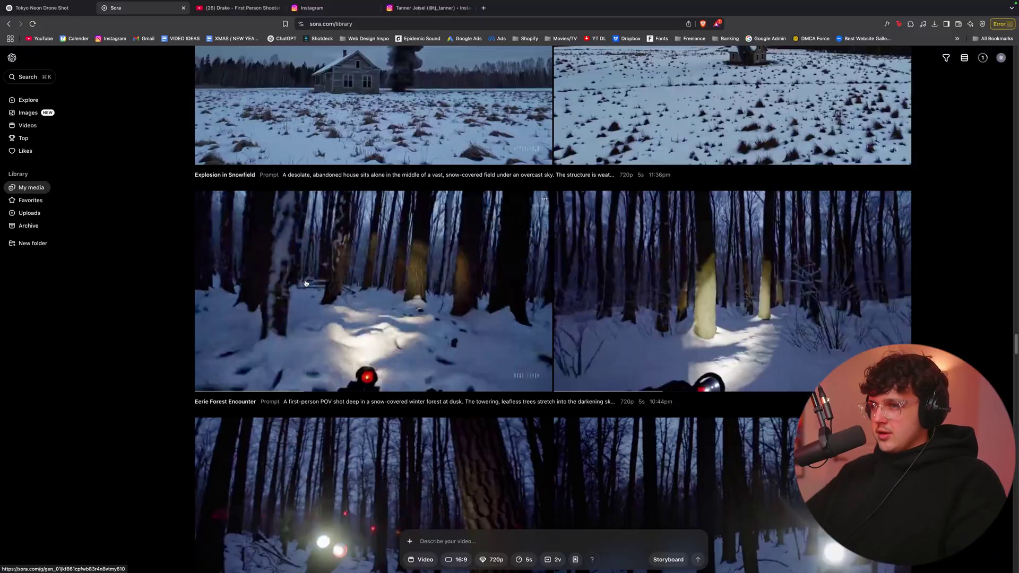
pyautogui.click(305, 283)
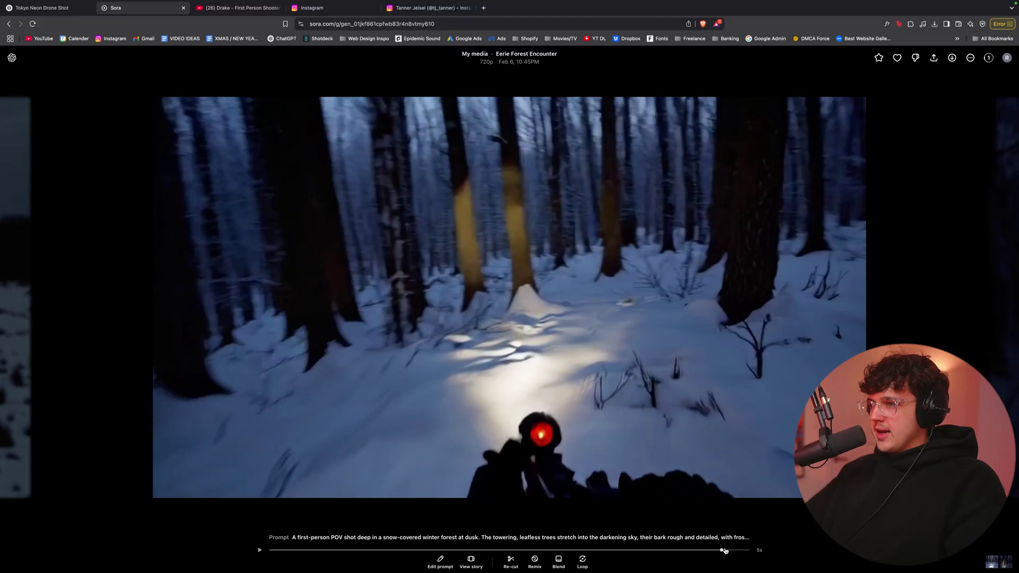
pyautogui.moveTo(725, 551); pyautogui.dragTo(623, 550)
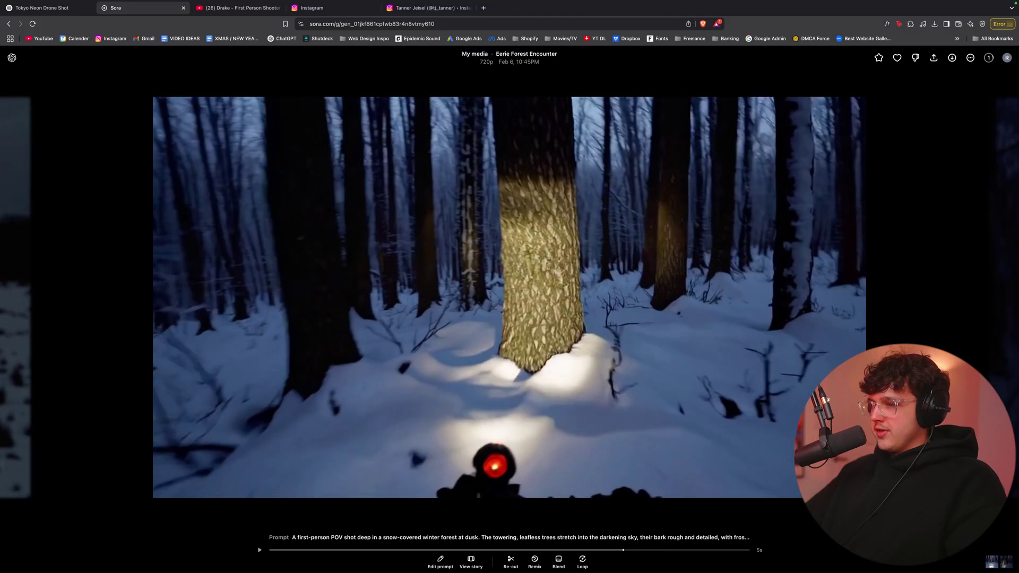
pyautogui.press('Escape')
pyautogui.scroll(-4, 705, 289)
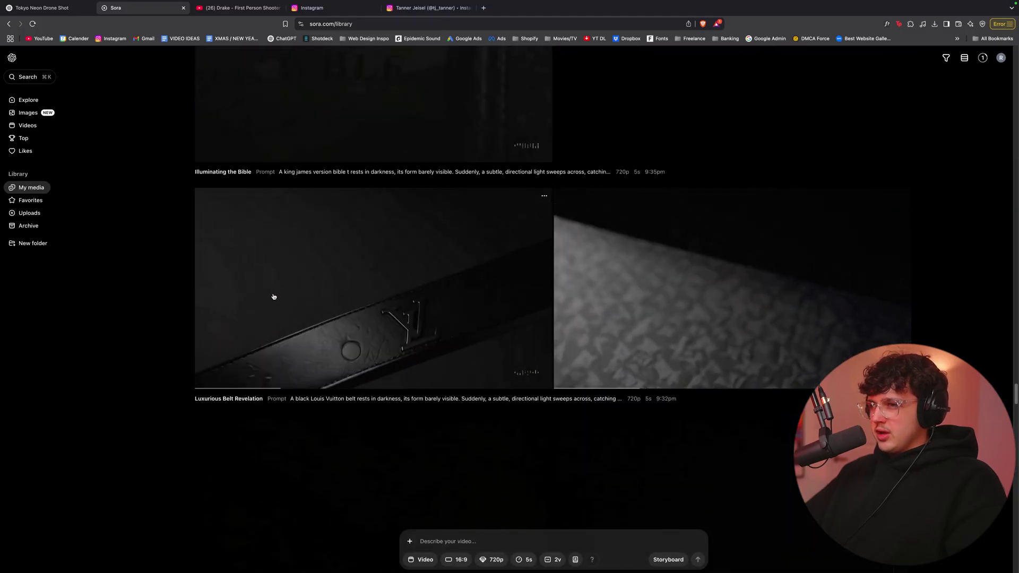
pyautogui.click(399, 298)
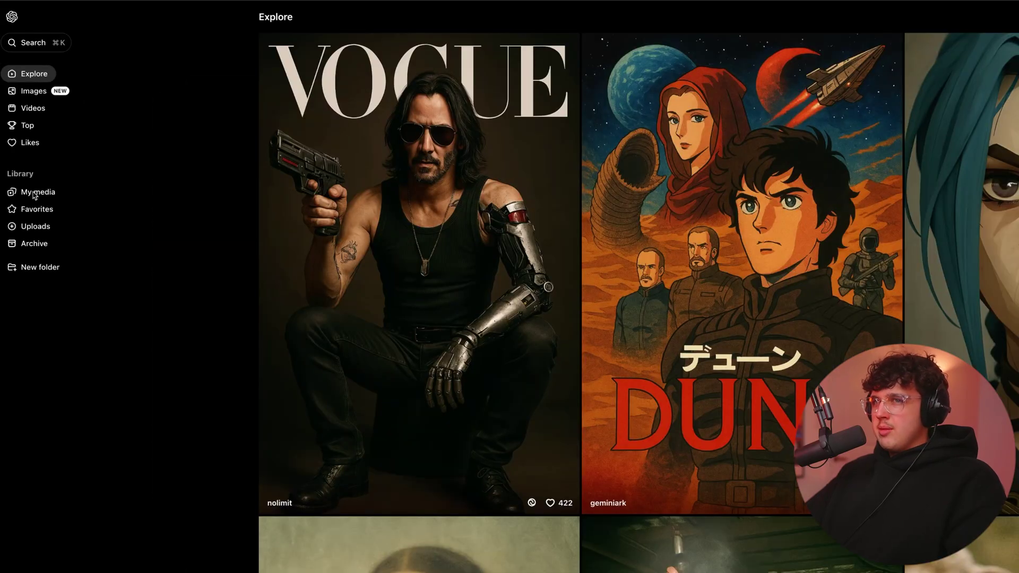
# Step: Go to My media and view the Toronto Night Flight clip's full prompt
pyautogui.click(34, 195)
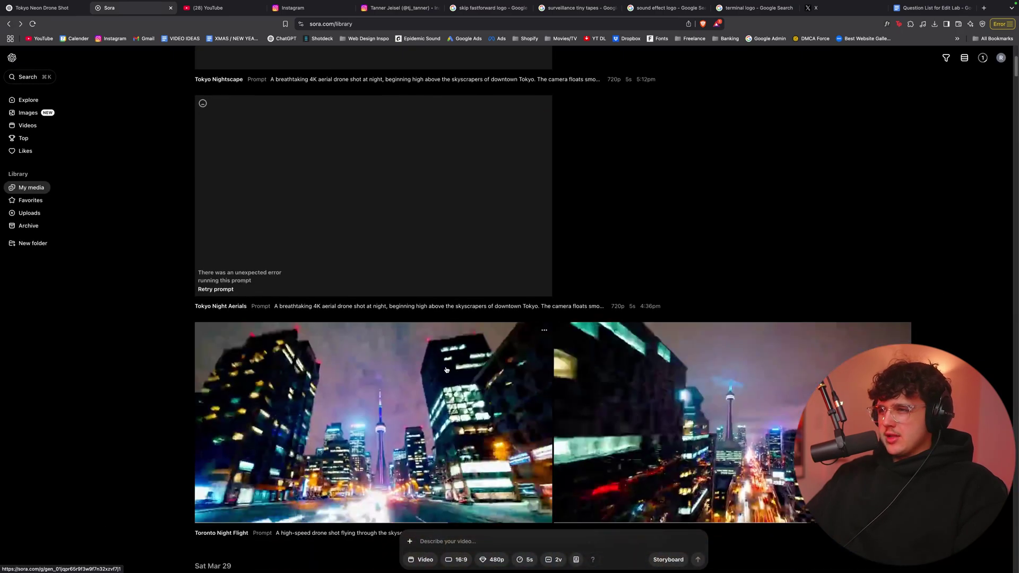
pyautogui.click(527, 525)
pyautogui.click(527, 540)
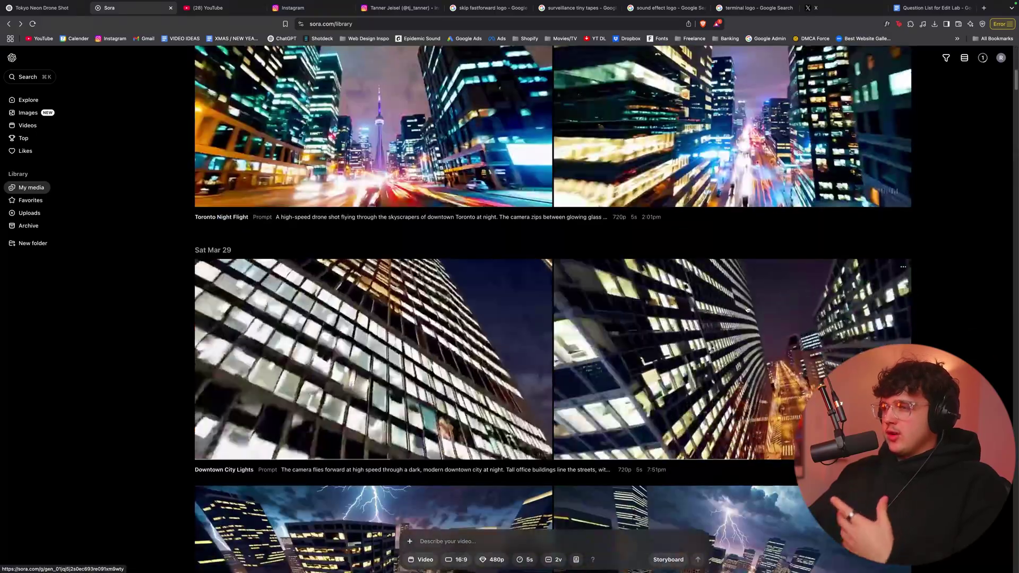
pyautogui.scroll(-2, 685, 336)
pyautogui.scroll(9, 358, 348)
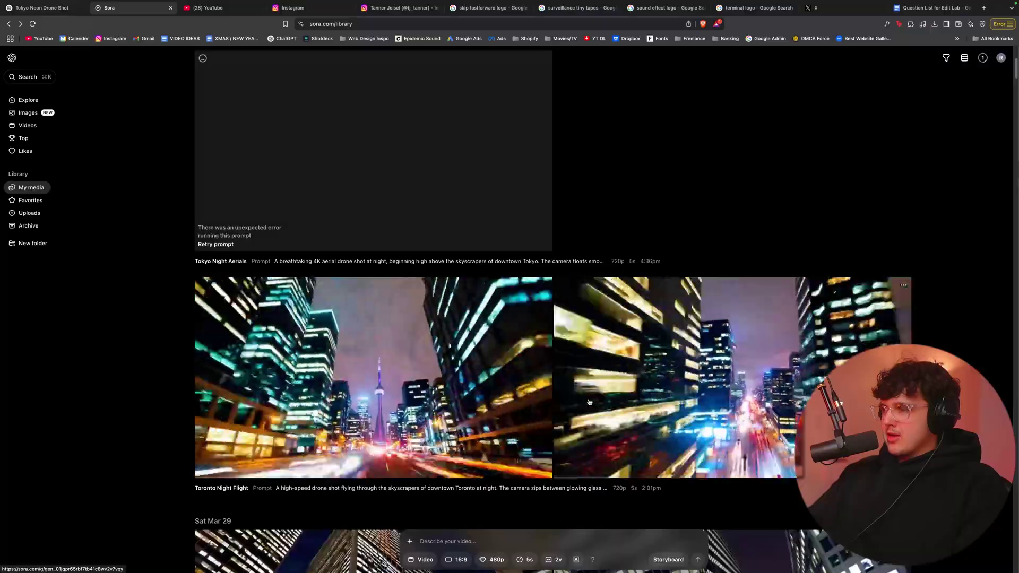
pyautogui.scroll(-13, 589, 402)
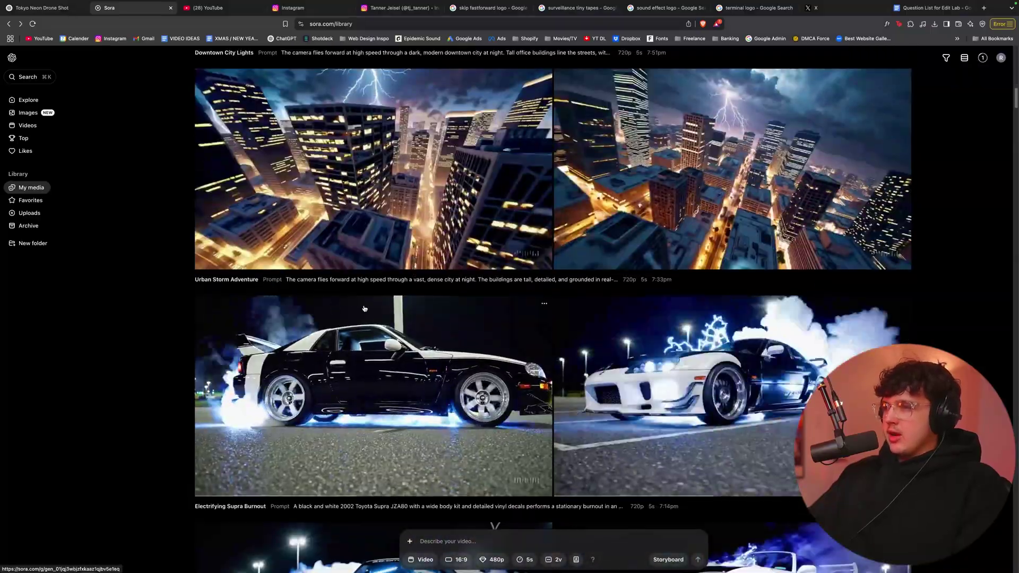
pyautogui.scroll(-12, 364, 309)
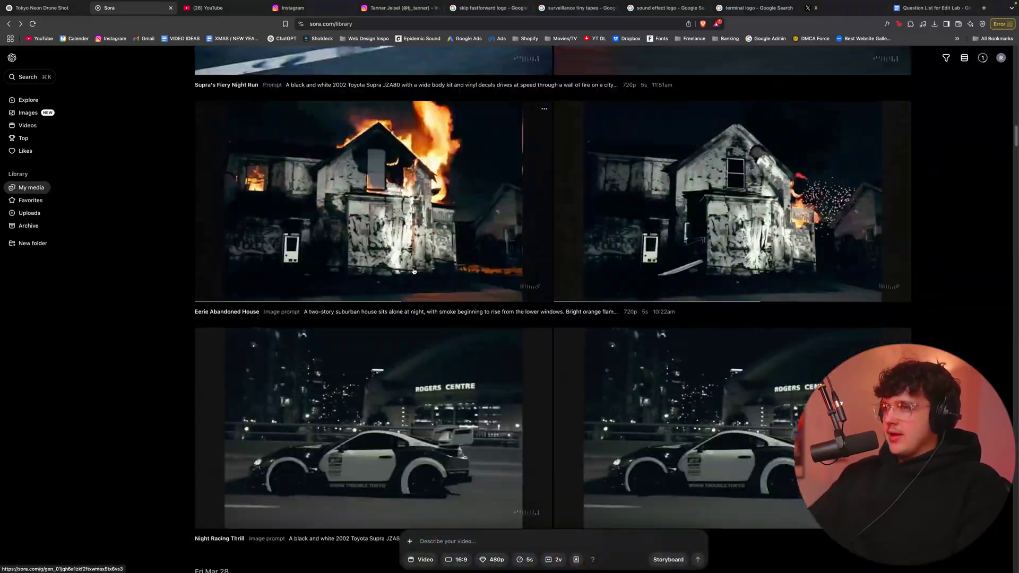
pyautogui.scroll(-4, 414, 271)
pyautogui.scroll(20, 393, 287)
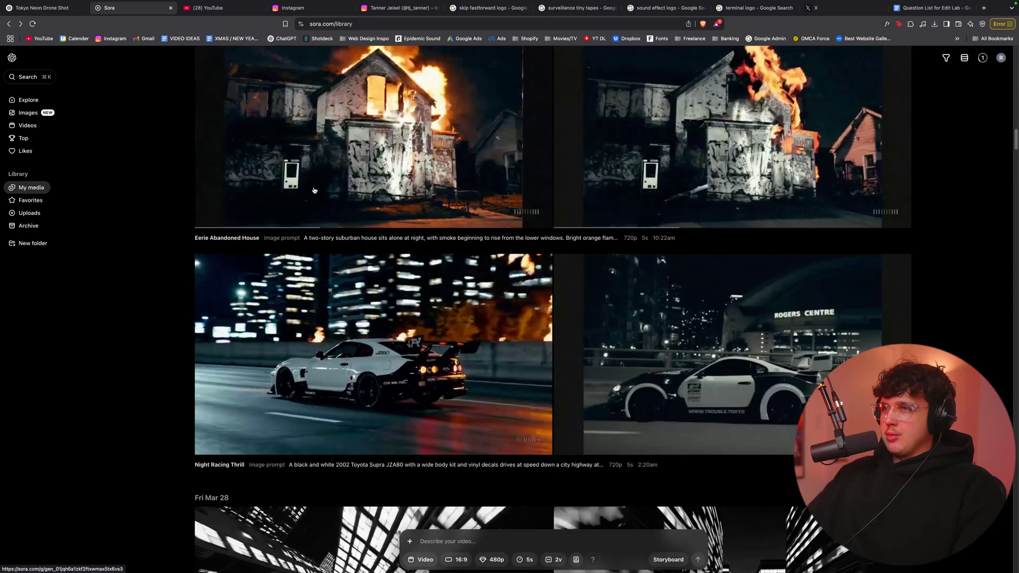
pyautogui.click(313, 190)
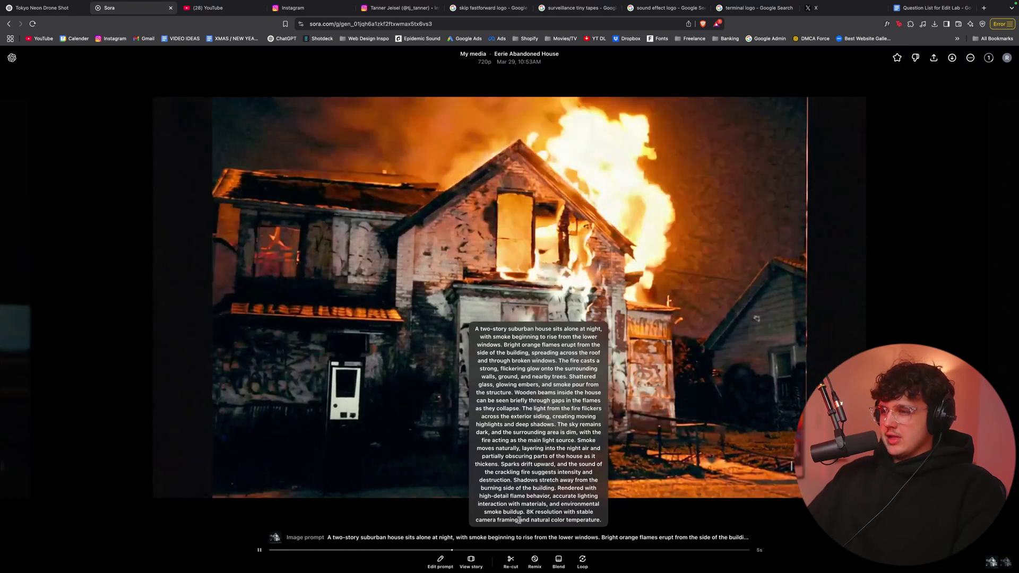
pyautogui.press('Escape')
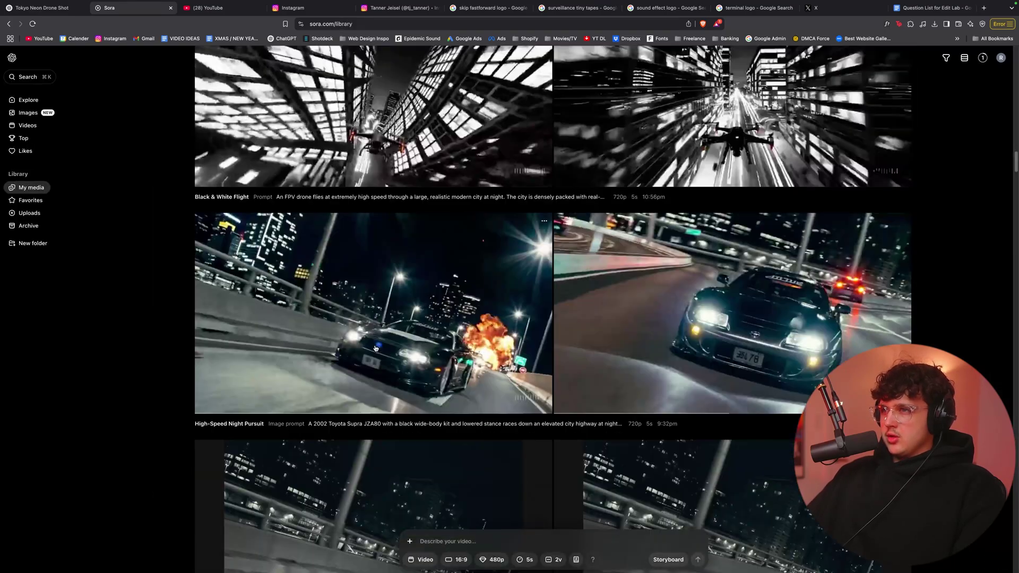
pyautogui.scroll(4, 291, 235)
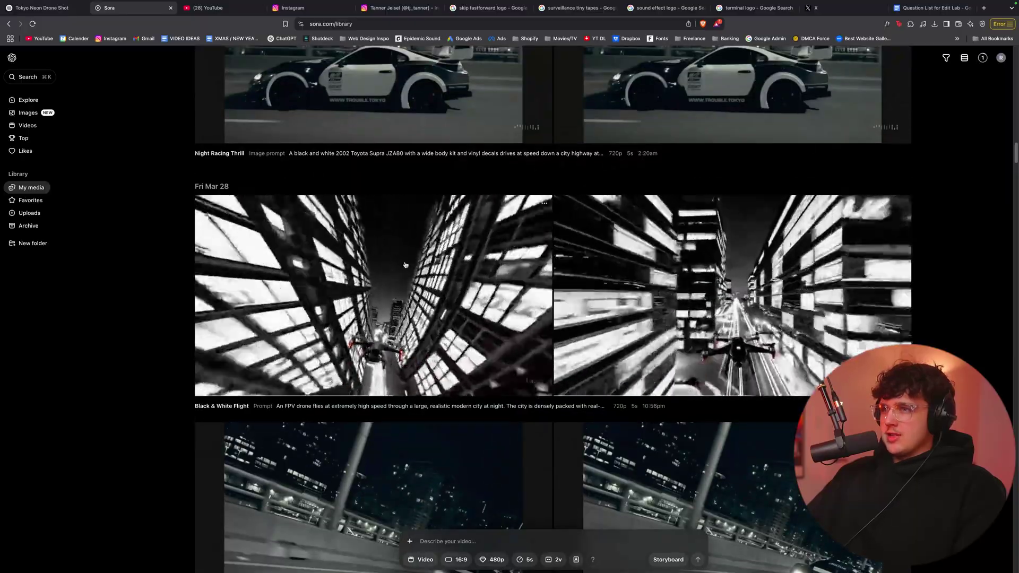